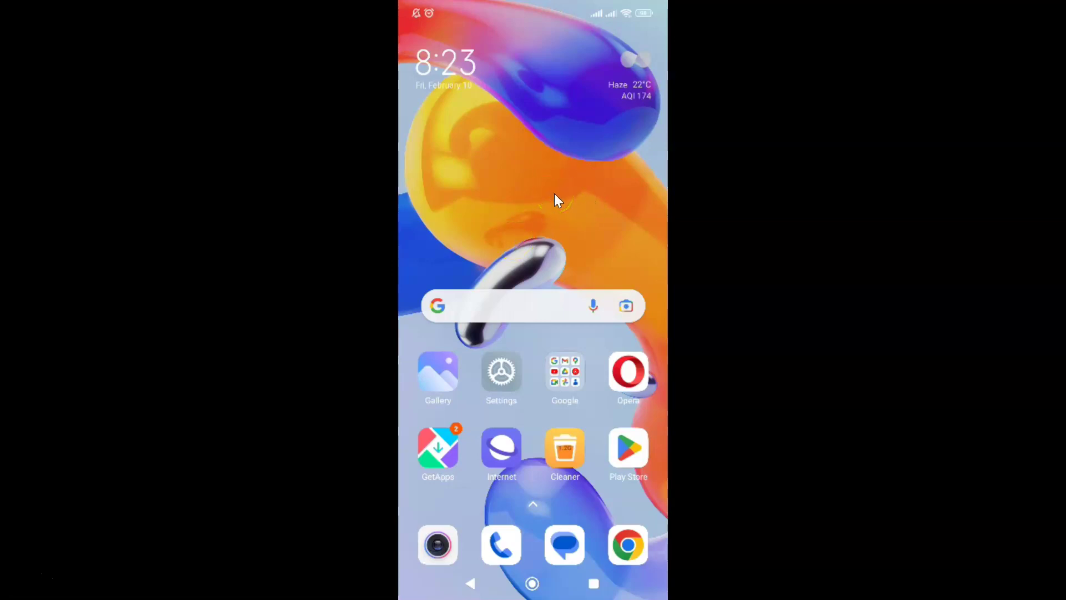
Launch Opera from the home screen and open its account menu from the bottom toolbar
click(629, 375)
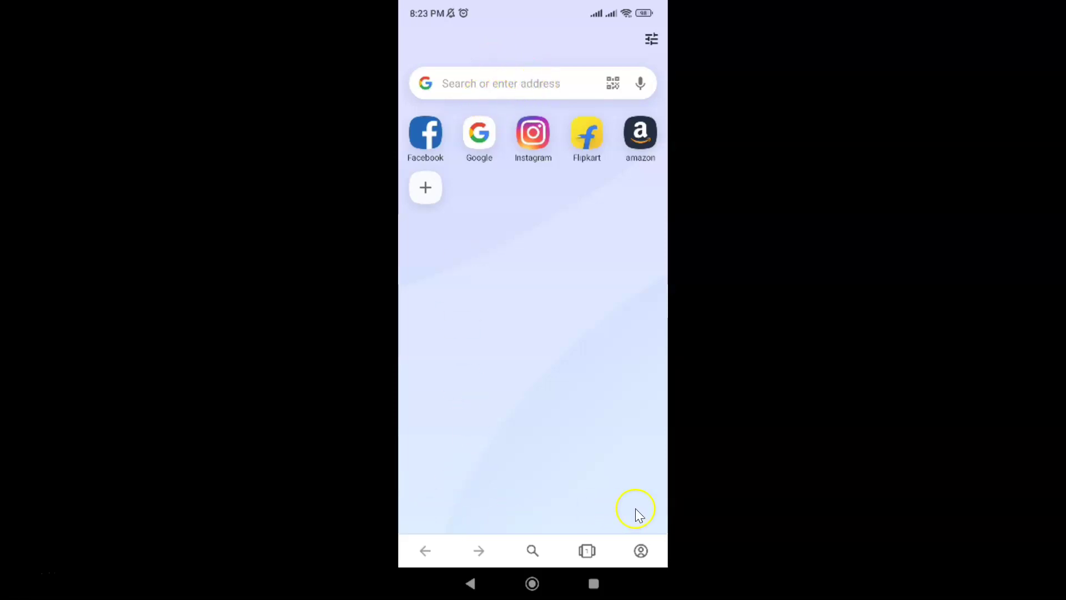
click(641, 552)
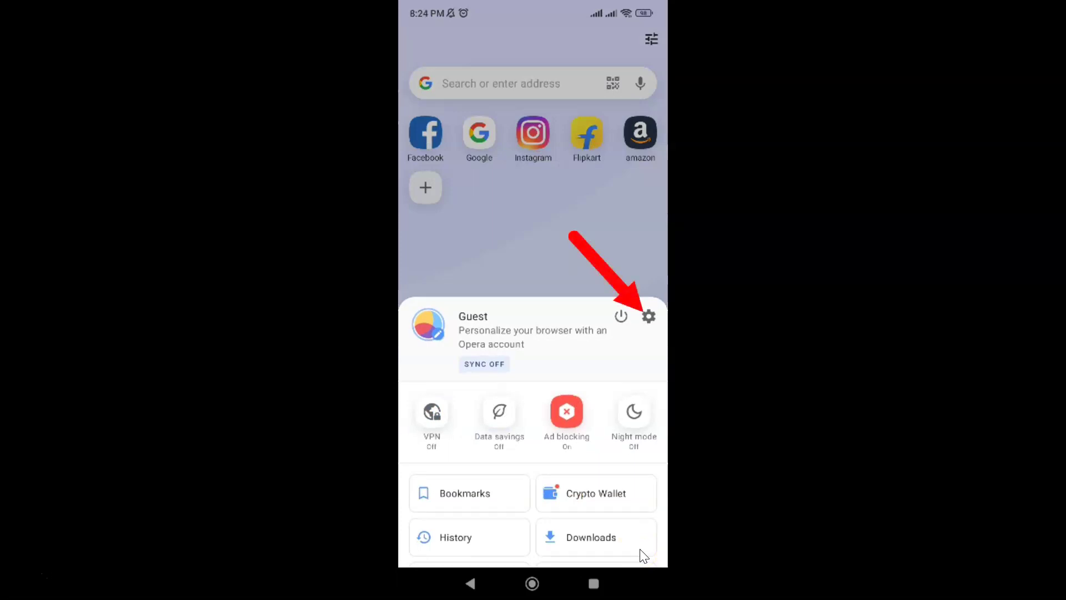
Go to Opera Settings and into the Appearance page
click(649, 316)
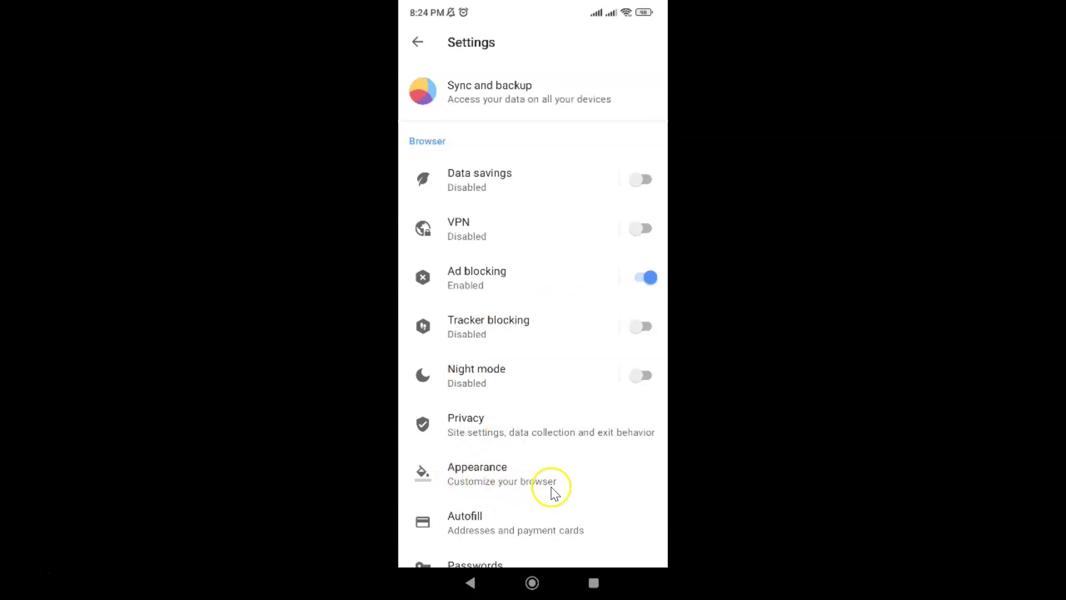
click(479, 476)
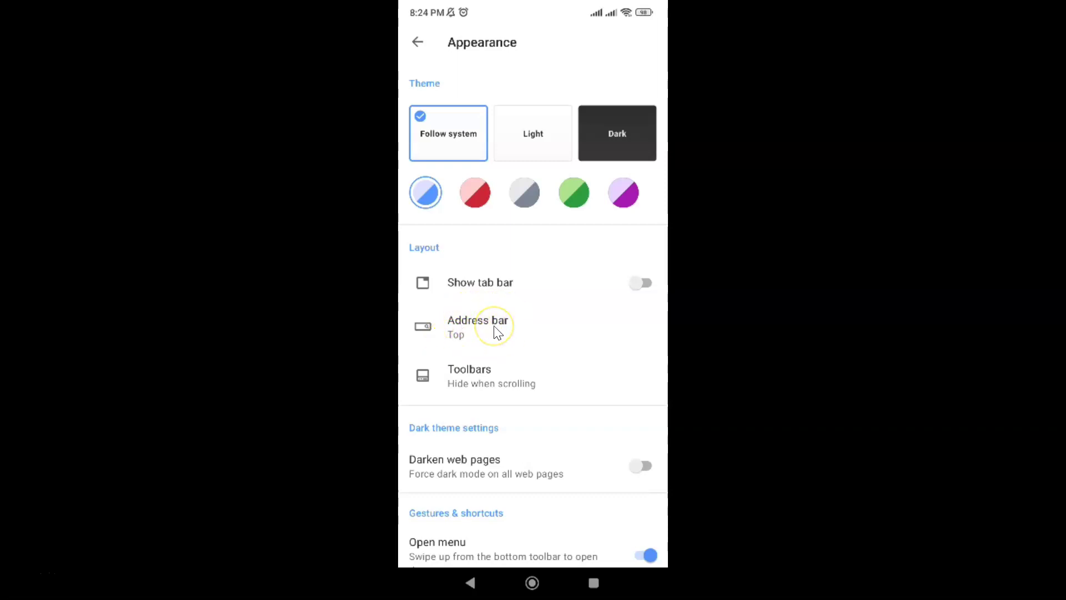
Change the Layout address bar position from Top to Bottom
click(494, 326)
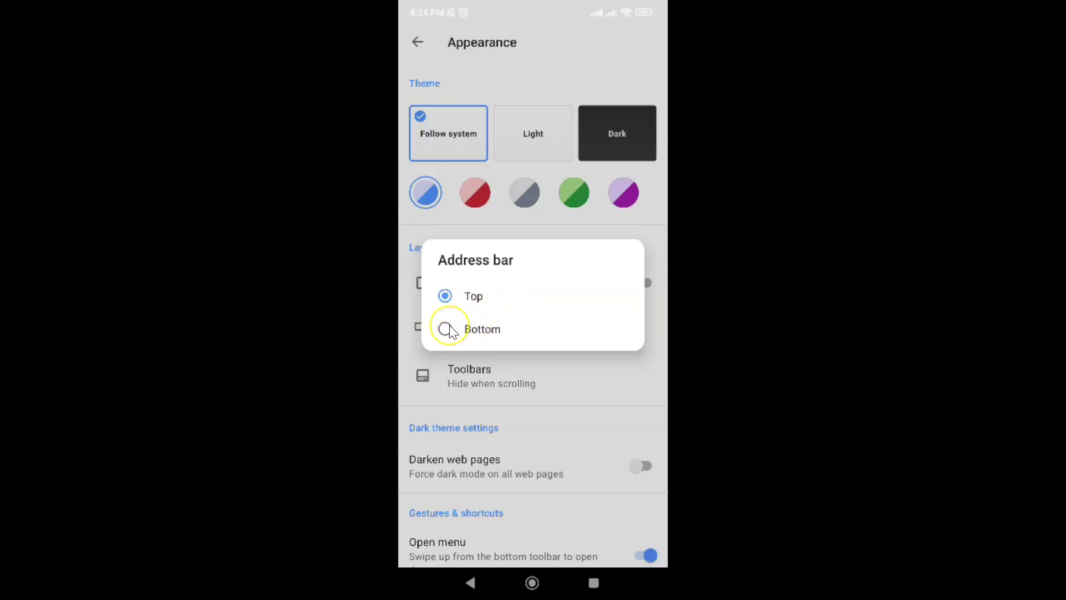
click(448, 328)
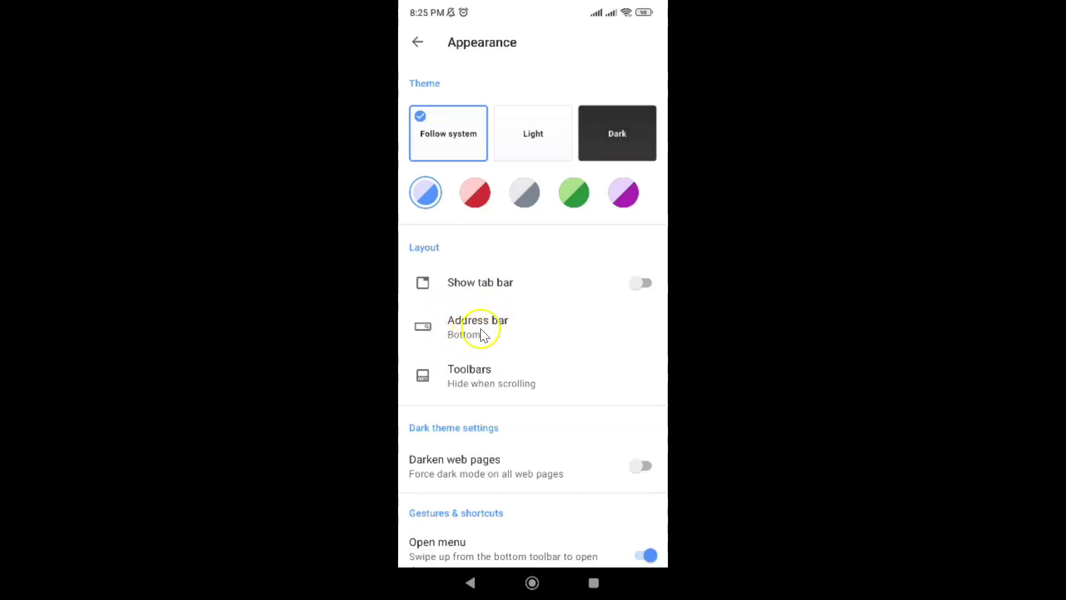
Leave Appearance settings to see the start page with the bottom address bar
click(417, 43)
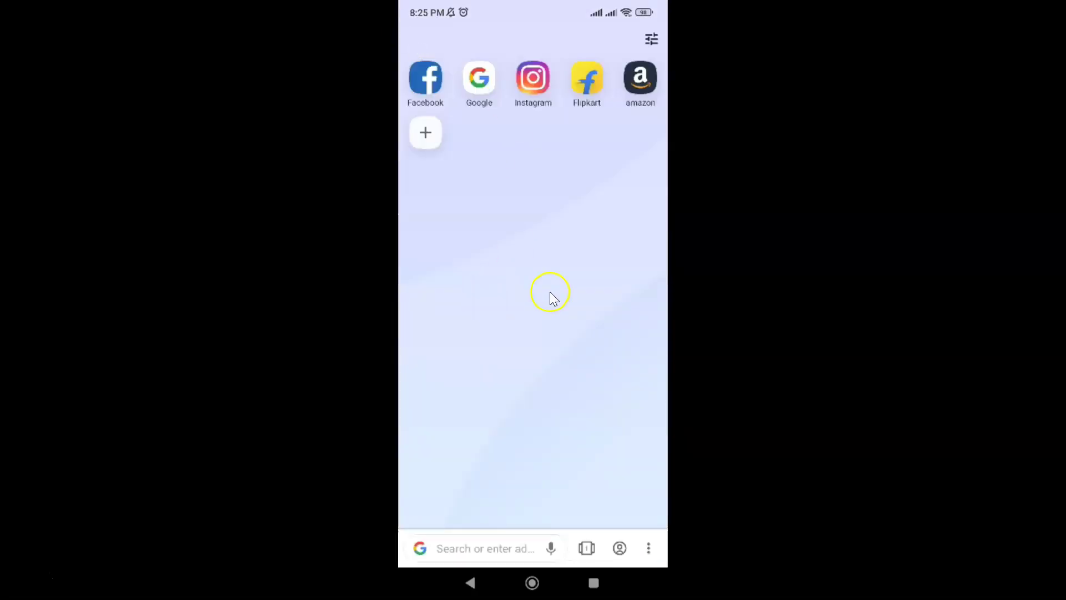